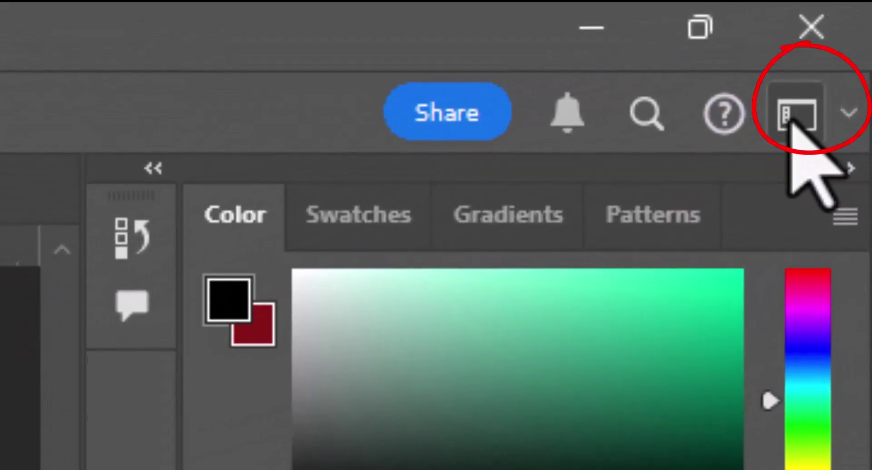
Choose the Essentials workspace.
click(810, 96)
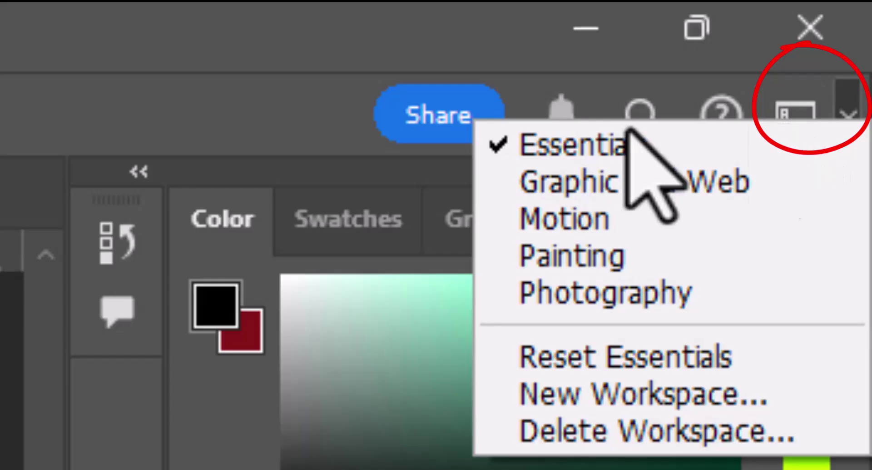
click(611, 147)
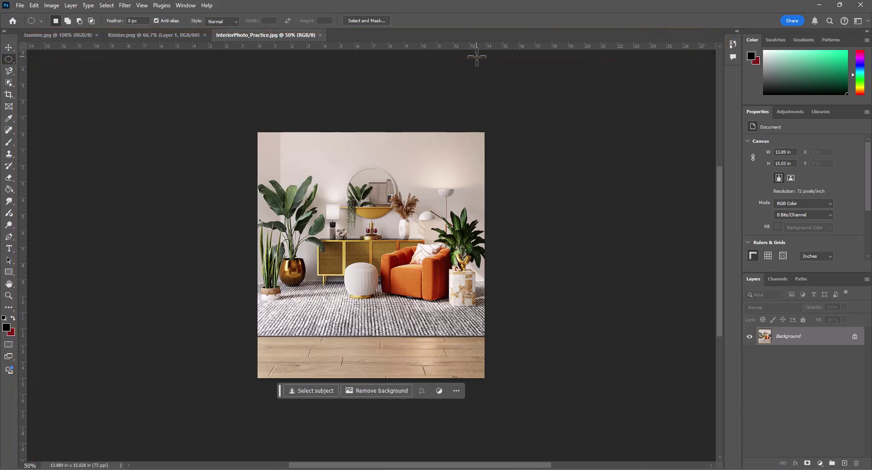
Check that rulers are turned on for the document and choose inches as the ruler unit.
click(141, 5)
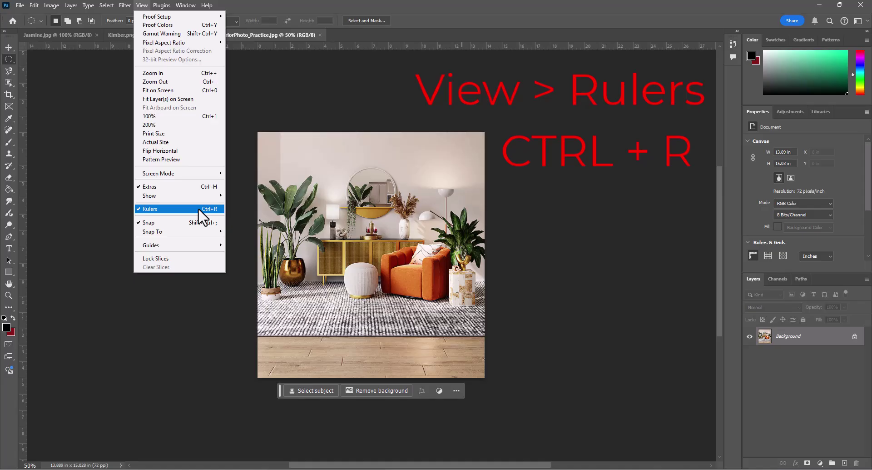
click(303, 107)
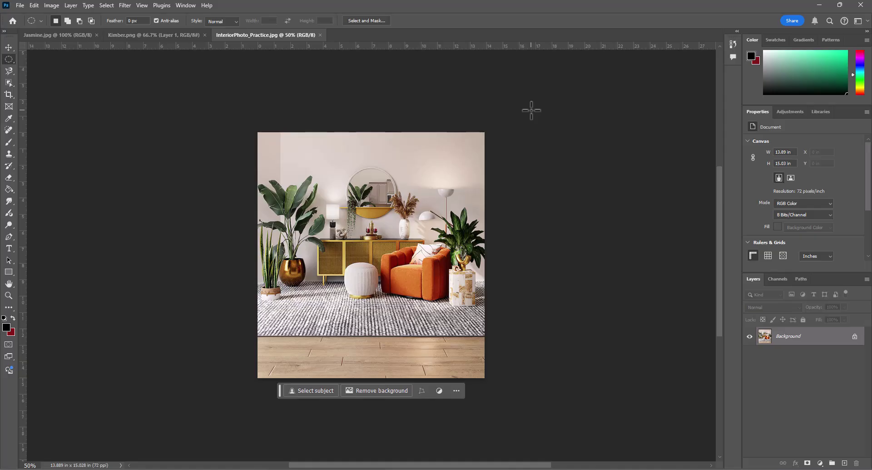
right_click(383, 47)
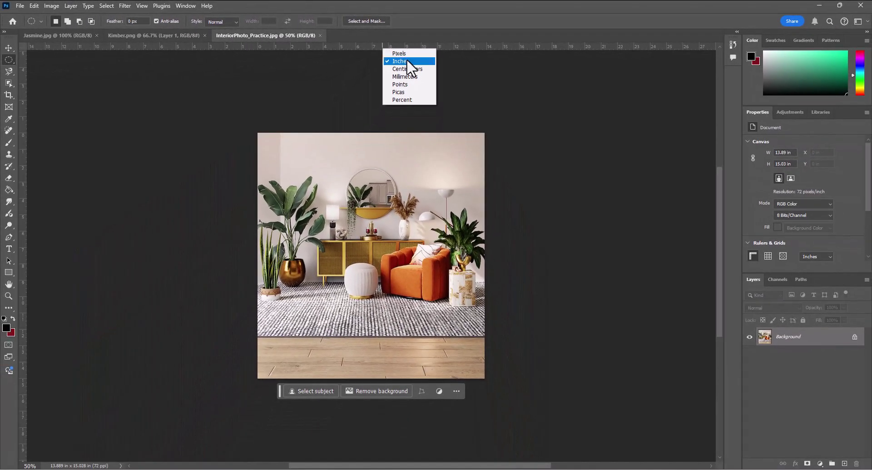
click(407, 61)
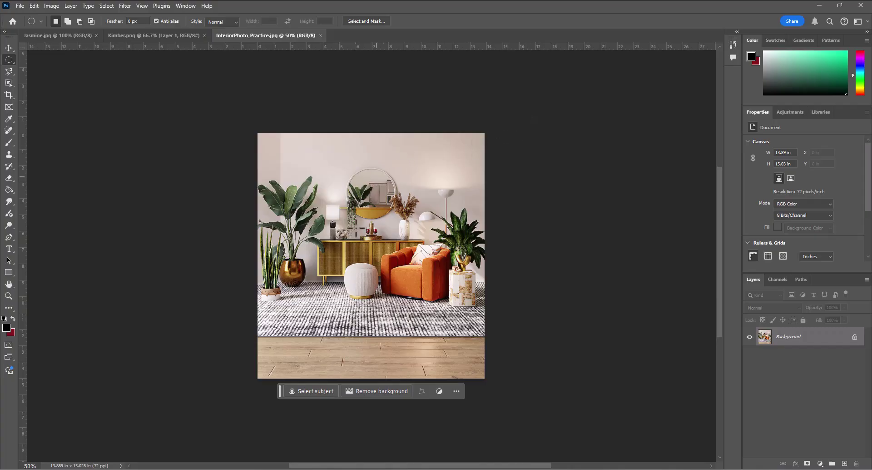
Examine the individual pixels around the gold tray on the sideboard at up to 3200% magnification.
scroll(370, 229, up, 2)
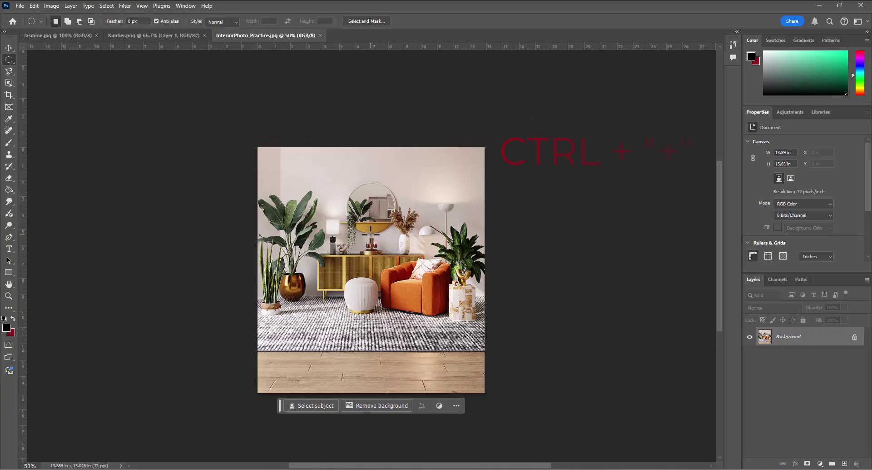
key(ctrl+plus)
key(ctrl+plus)
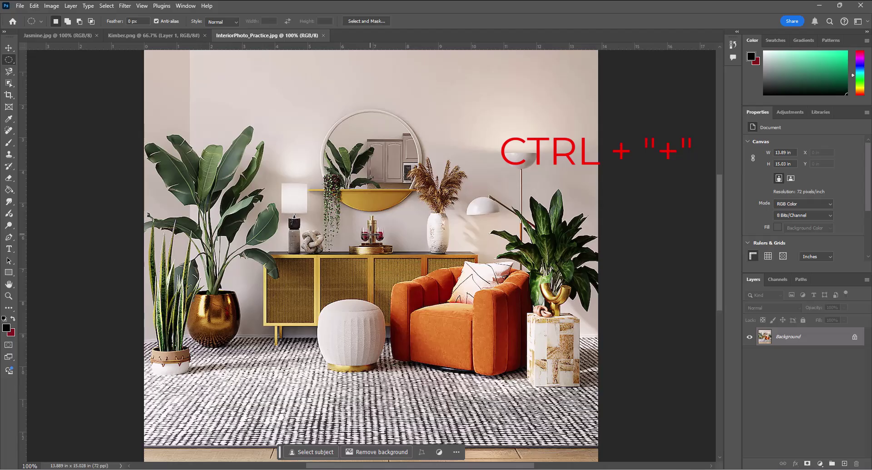
key(ctrl+plus)
key(ctrl+plus)
key(ctrl+plus)
key(ctrl+plus)
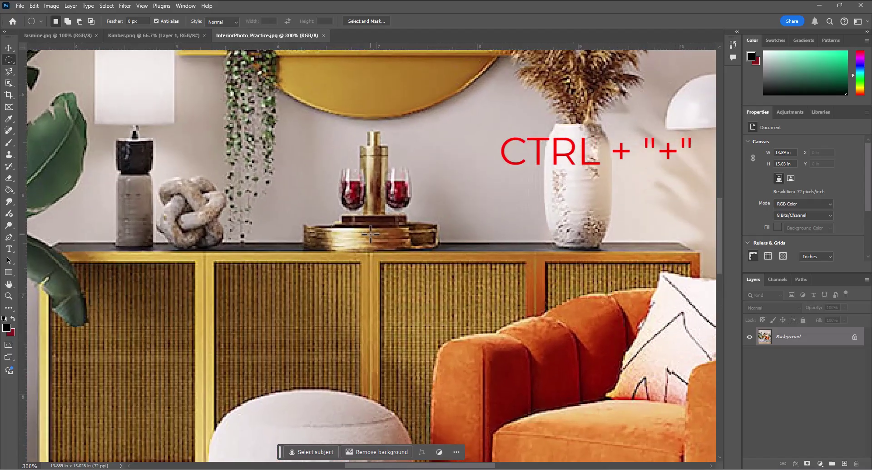
key(ctrl+plus)
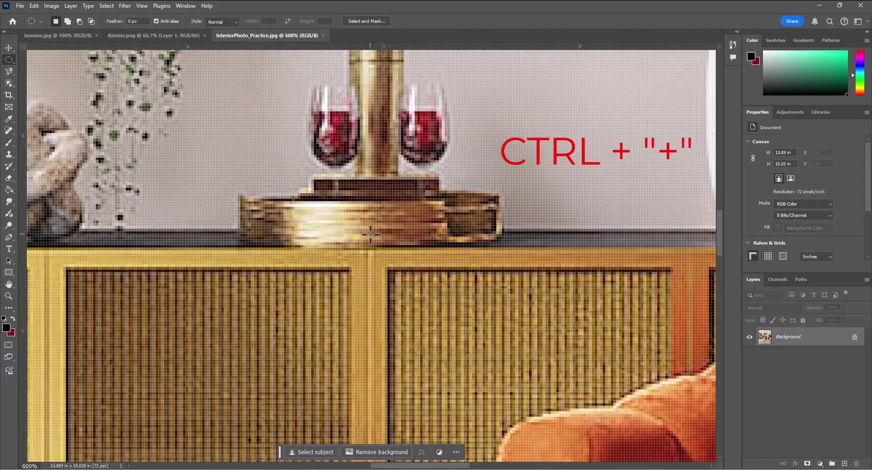
key(ctrl+plus)
key(ctrl+plus)
key(ctrl+plus)
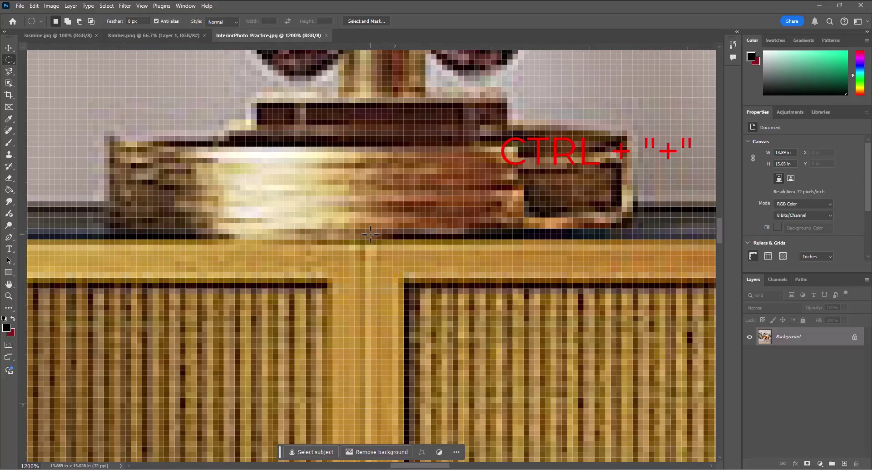
key(ctrl+plus)
key(ctrl+plus)
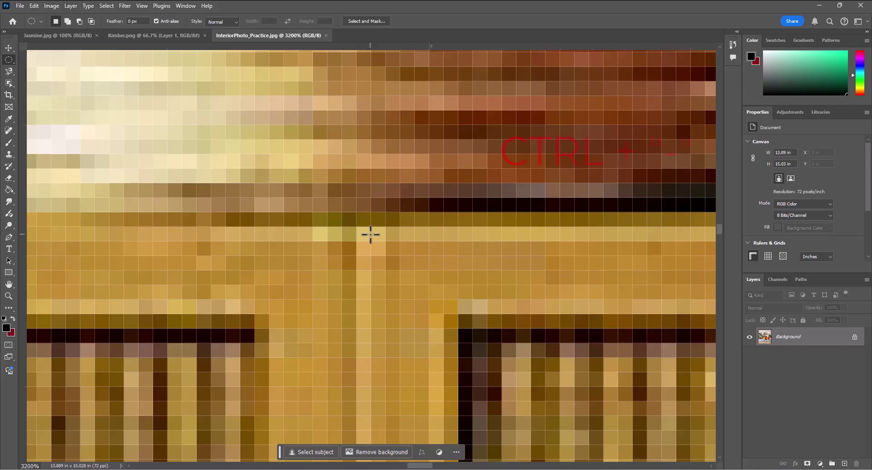
View the entire interior photo again at 66.7% magnification.
key(ctrl+minus)
key(ctrl+minus)
key(ctrl+minus)
key(ctrl+minus)
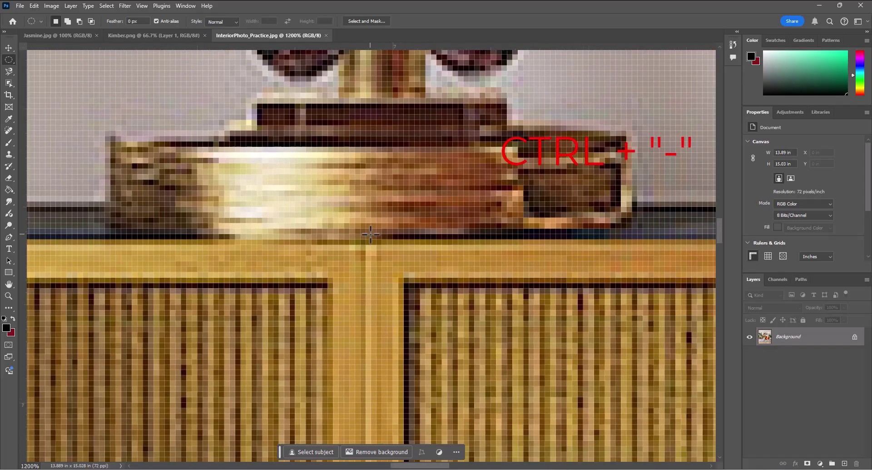
key(ctrl+minus)
key(ctrl+minus)
key(ctrl+minus)
key(ctrl+minus)
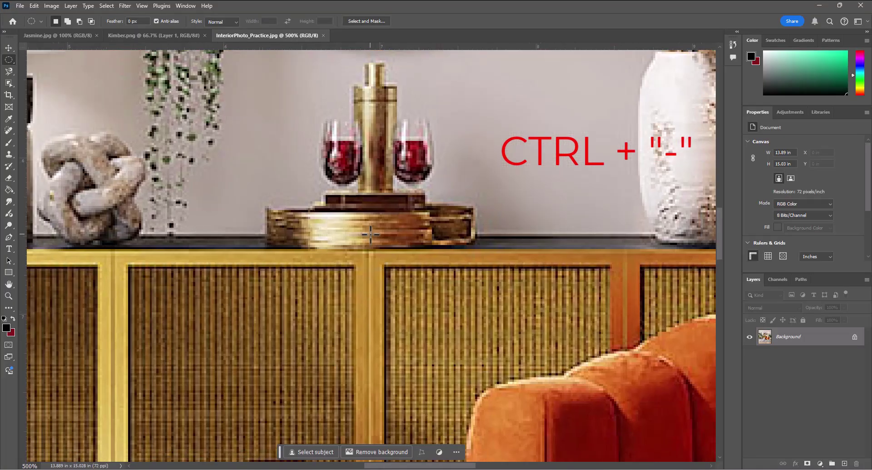
key(ctrl+minus)
key(ctrl+minus)
key(ctrl+minus)
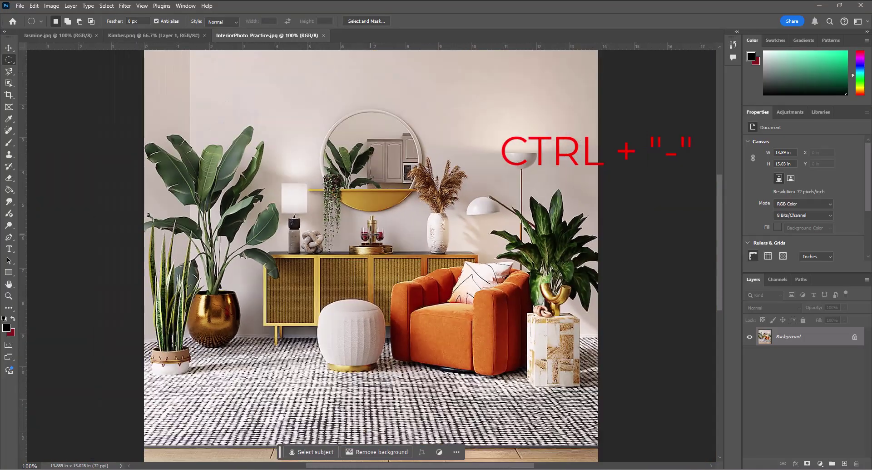
key(ctrl+minus)
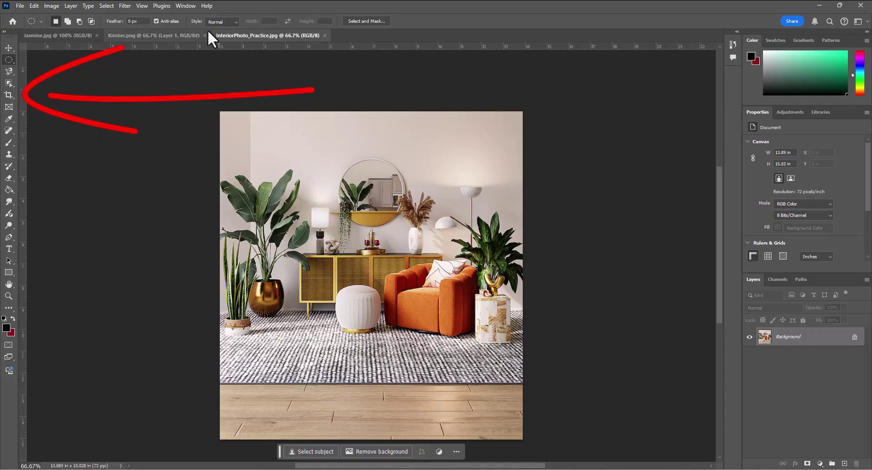
Hide the Layers panel and show it again.
click(188, 5)
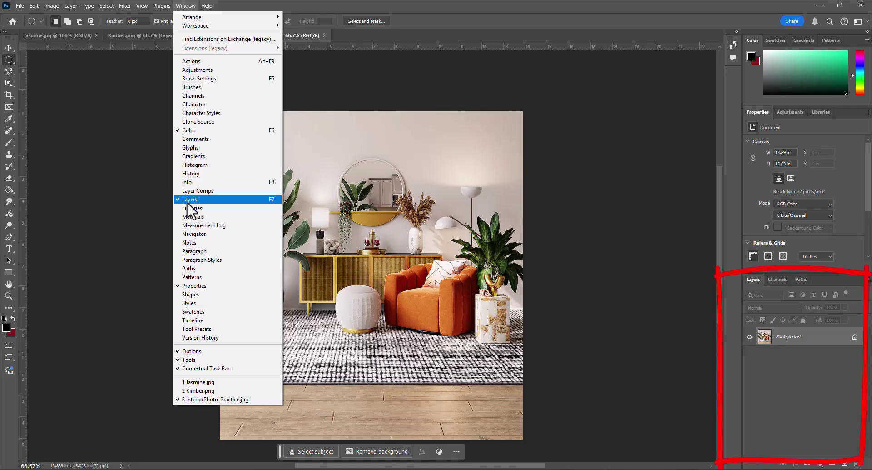
click(187, 200)
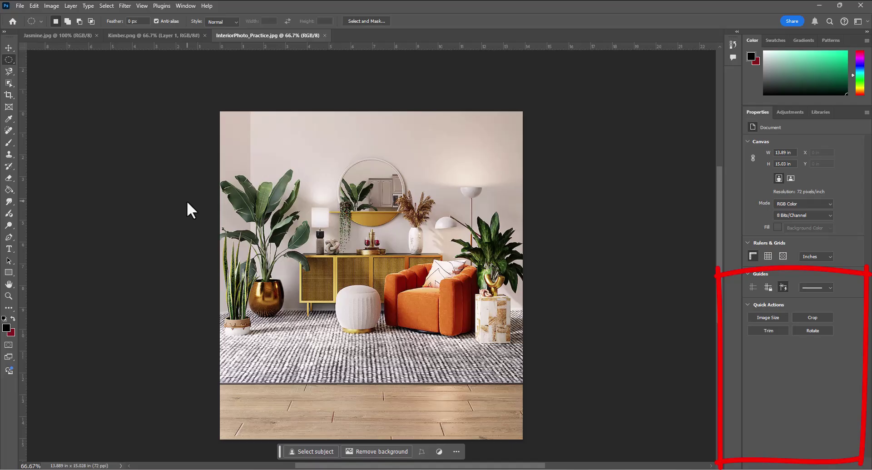
click(186, 6)
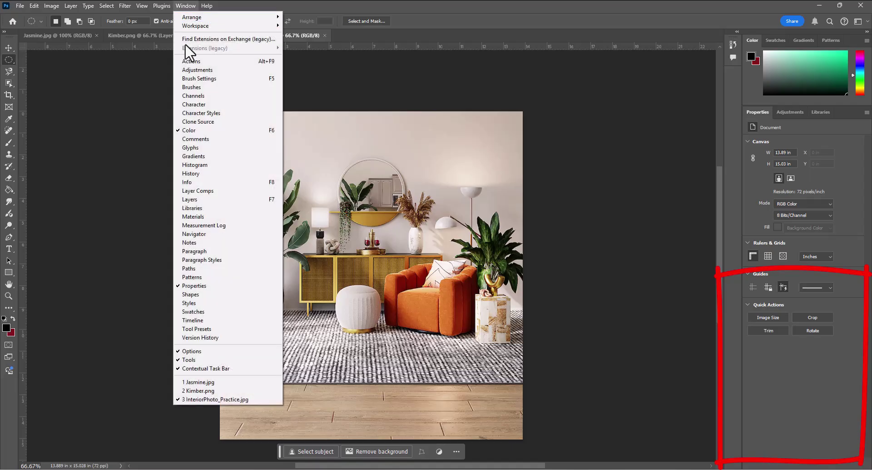
click(182, 200)
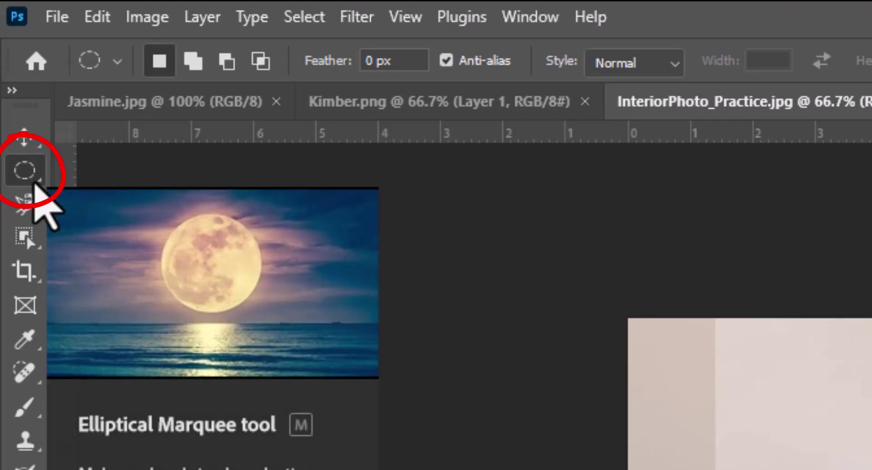
Draw a rectangular marquee selection around the furniture, from above the round mirror down to the rug.
click(33, 184)
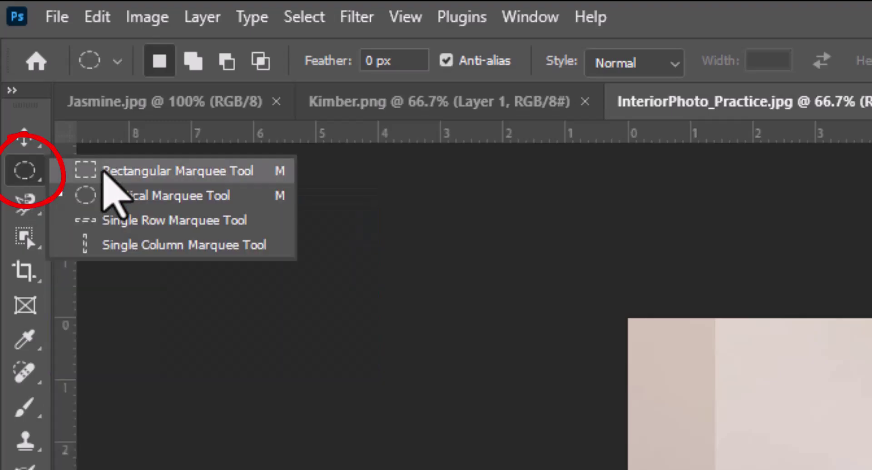
click(104, 172)
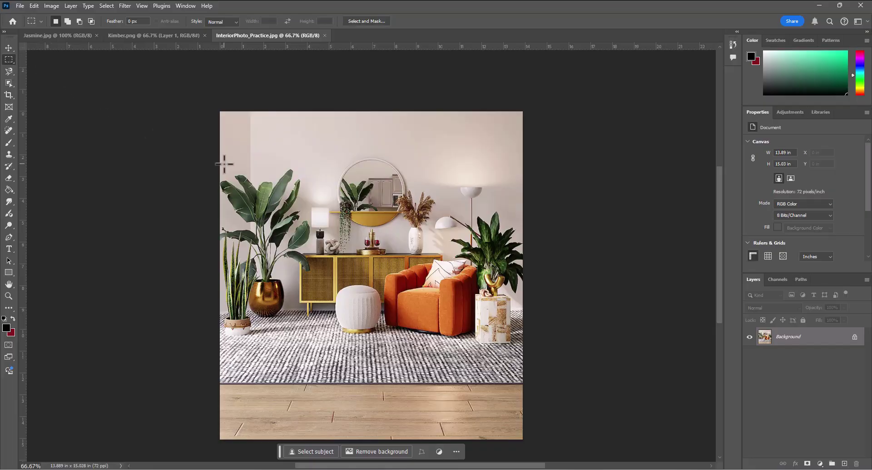
drag(266, 151, 507, 373)
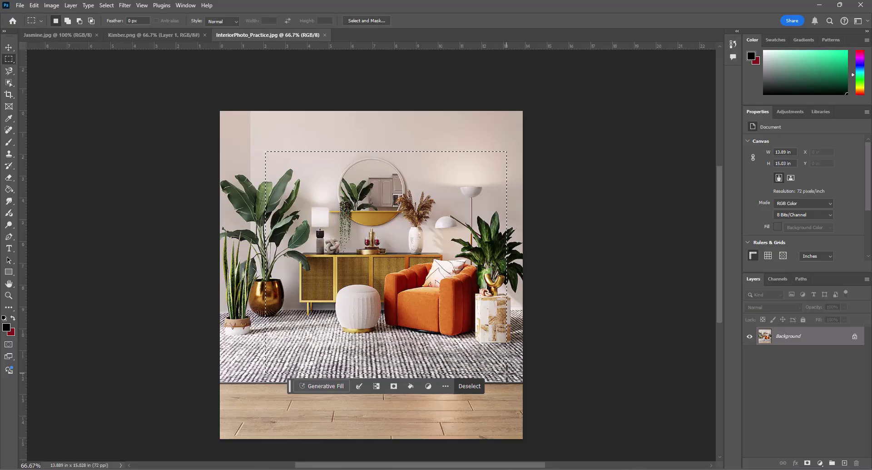
Try moving the selected rectangular area up and to the left with the Move tool, and undo, redo and undo that move.
click(9, 46)
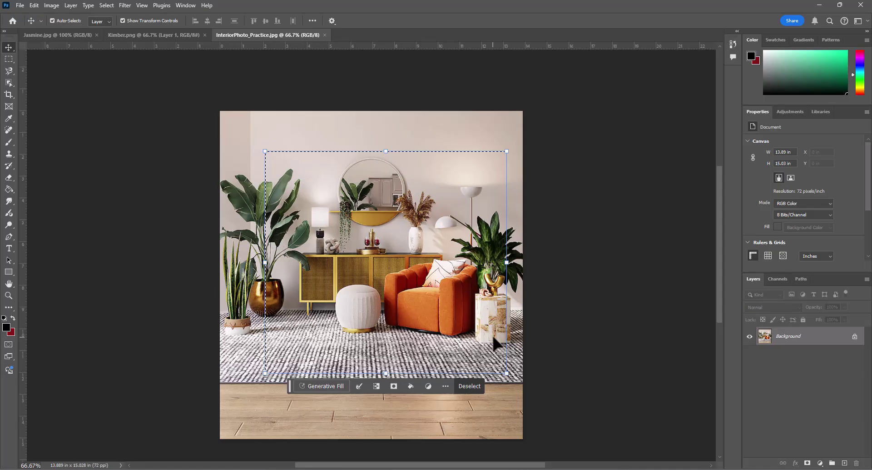
drag(492, 342, 454, 307)
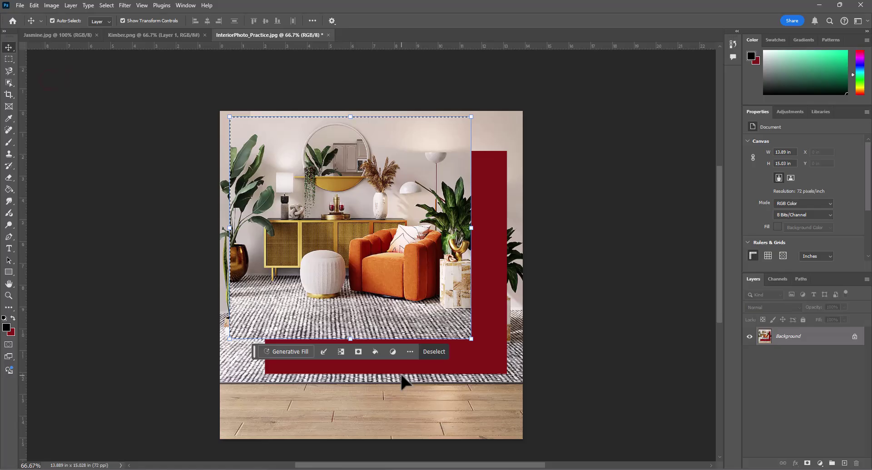
key(ctrl+z)
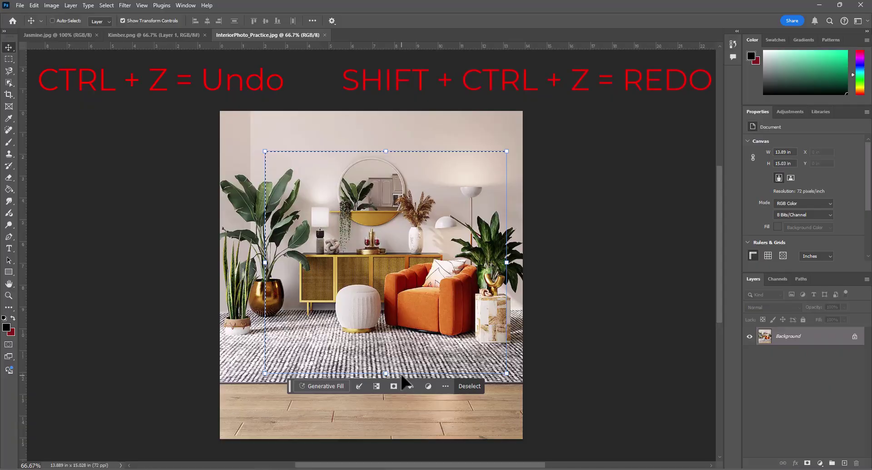
key(ctrl+shift+z)
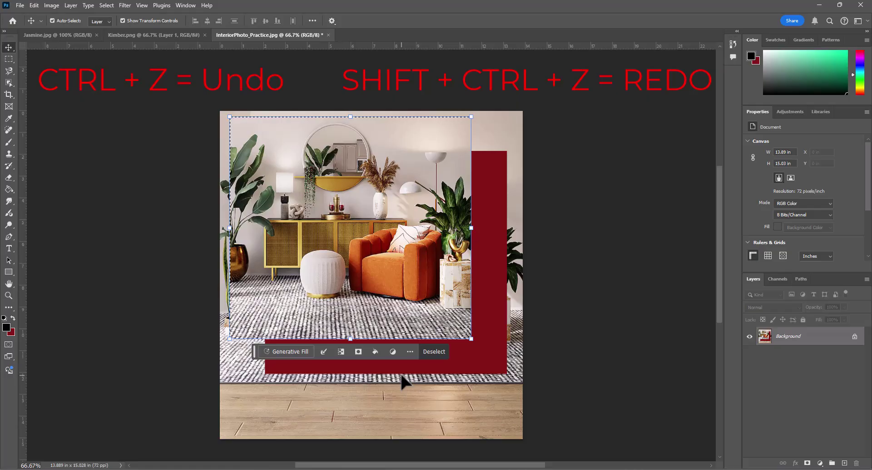
key(ctrl+z)
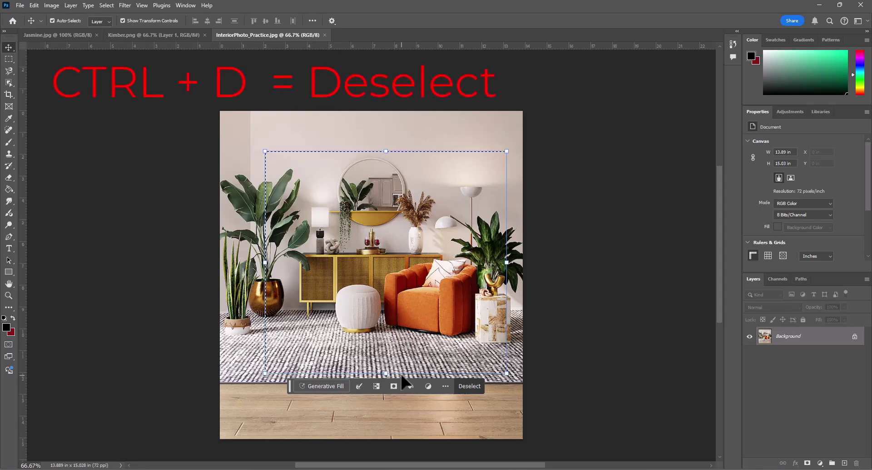
Deselect the rectangular area of the photo.
key(ctrl)
key(ctrl+d)
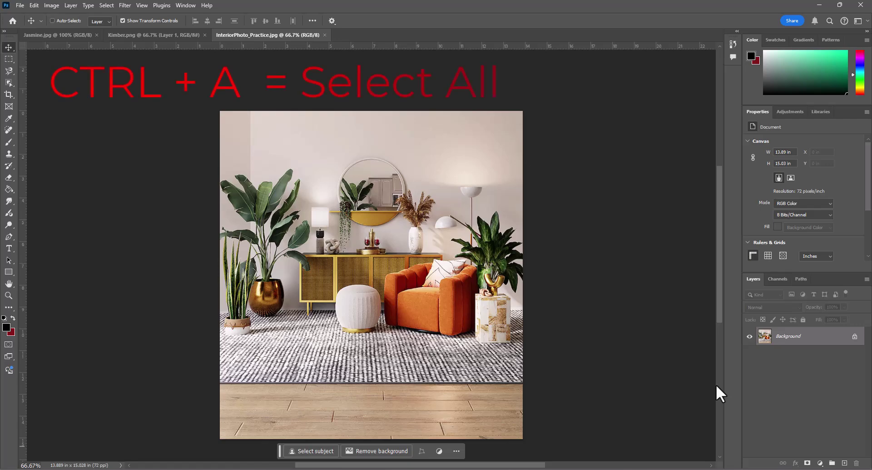
Select the entire image and clear that selection.
key(ctrl+a)
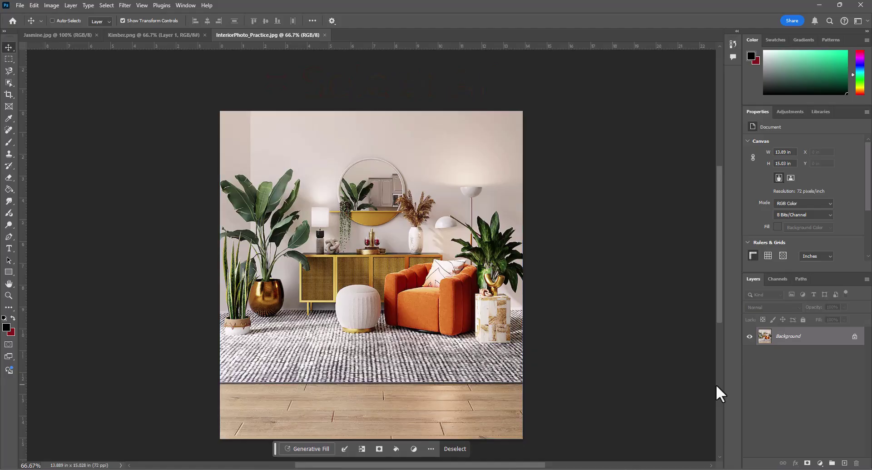
key(ctrl+d)
click(103, 5)
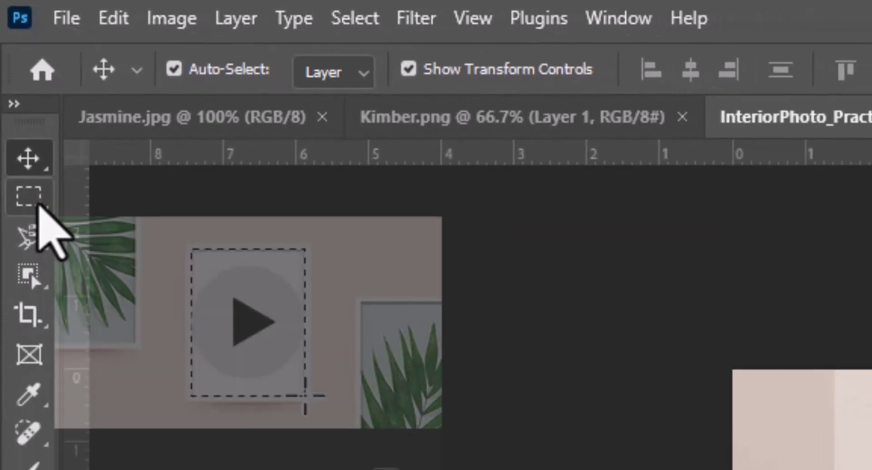
Draw an elliptical marquee selection about 9.54 in wide and 5.19 in high over the mirror and sideboard, and deselect it.
click(44, 240)
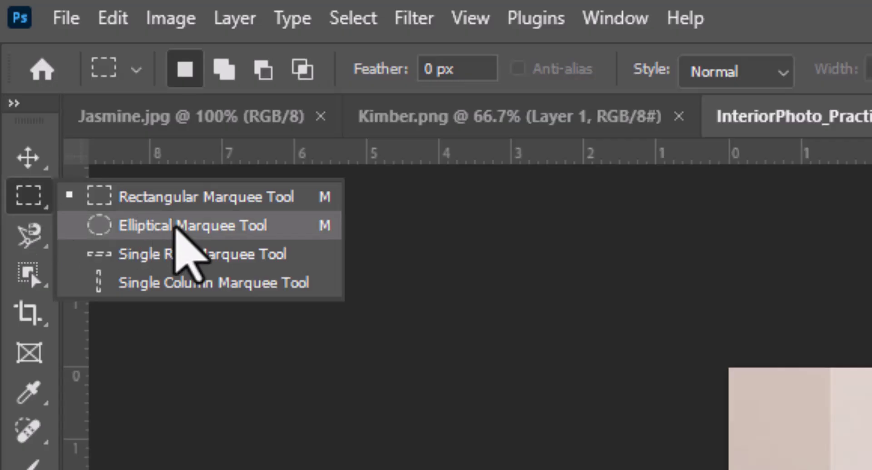
click(176, 227)
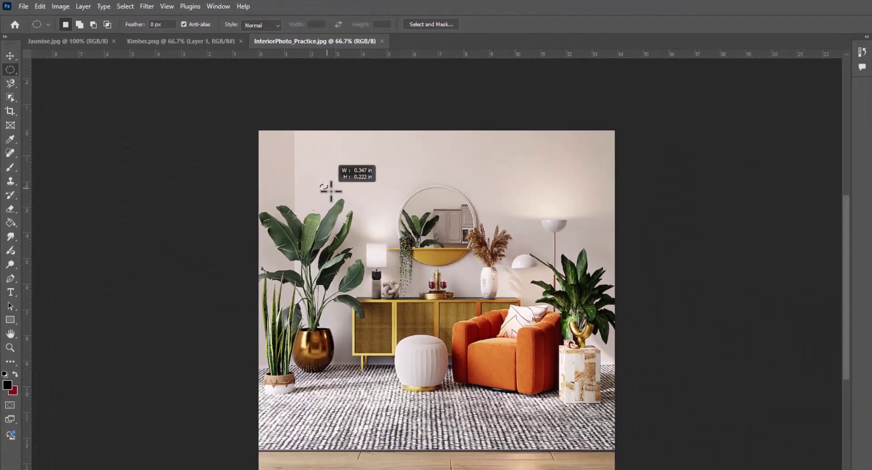
drag(453, 261, 799, 446)
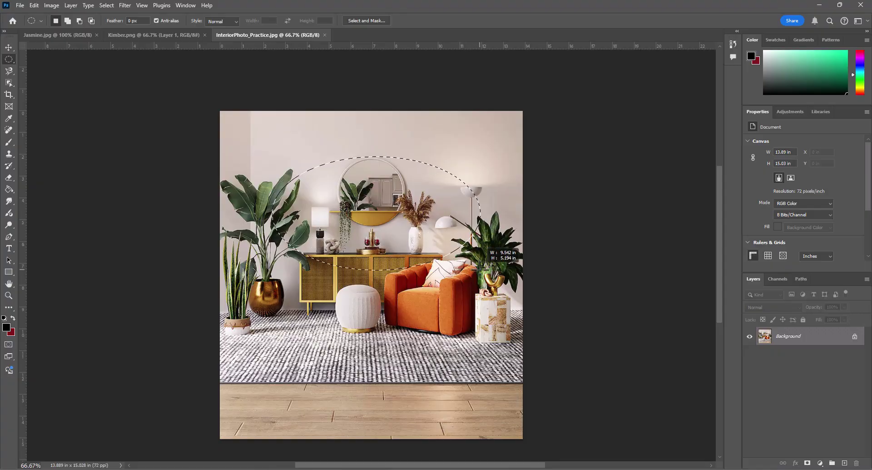
drag(480, 270, 480, 270)
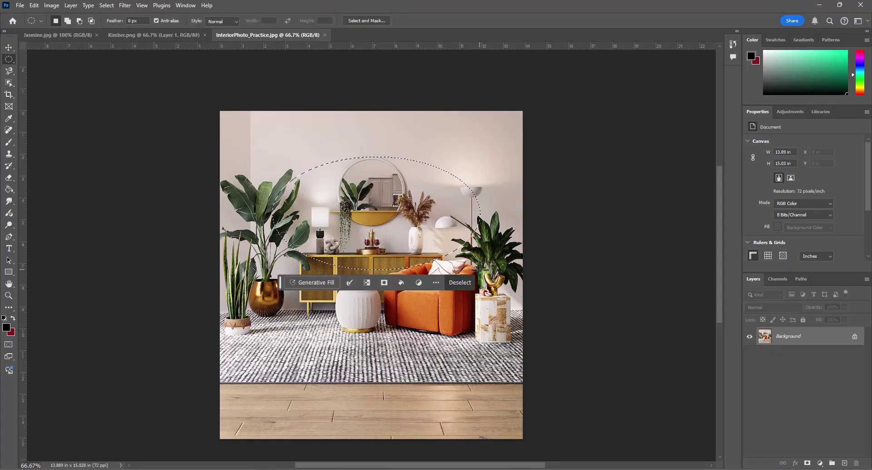
key(ctrl+d)
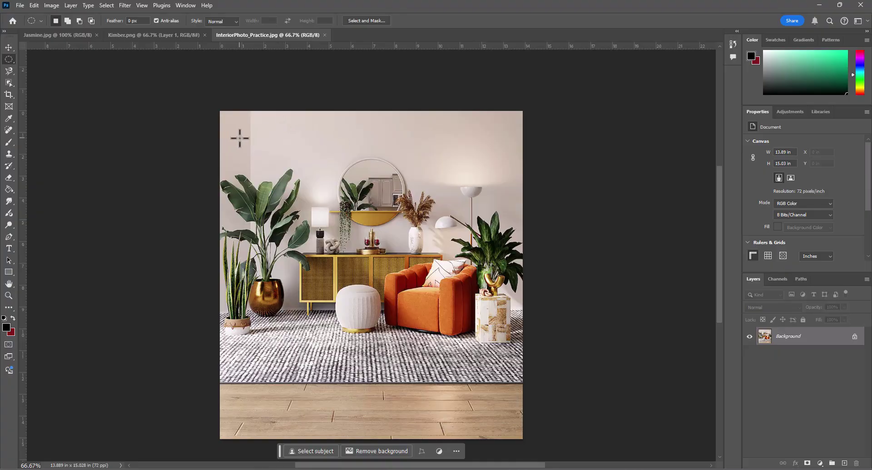
Draw a perfectly circular selection around the furniture and move the selected pixels up and to the left with the Move tool.
drag(269, 136, 495, 399)
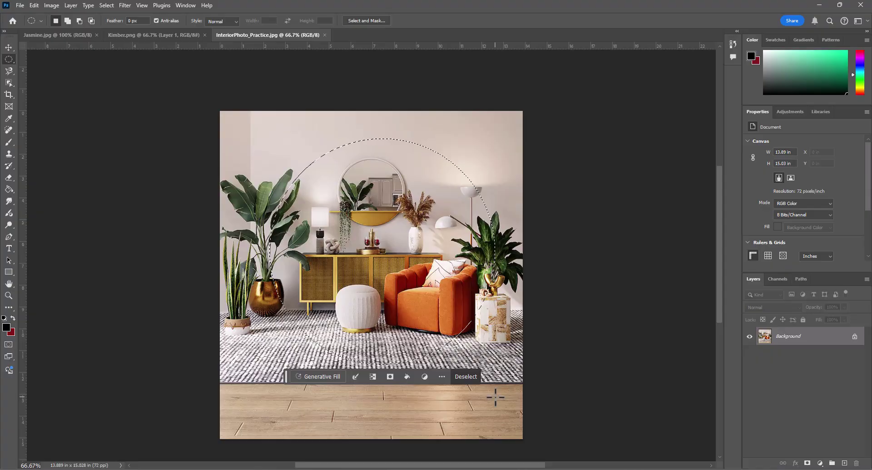
click(10, 47)
drag(441, 313, 390, 281)
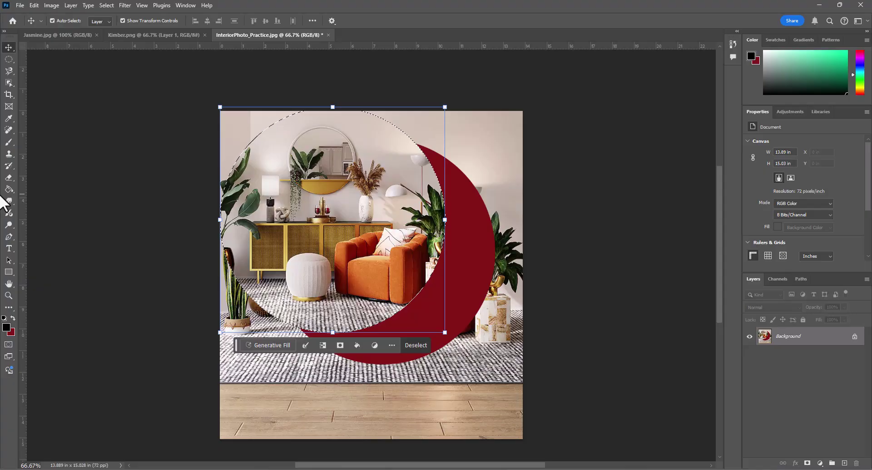
Undo the move of the circular area and deselect it.
key(ctrl+z)
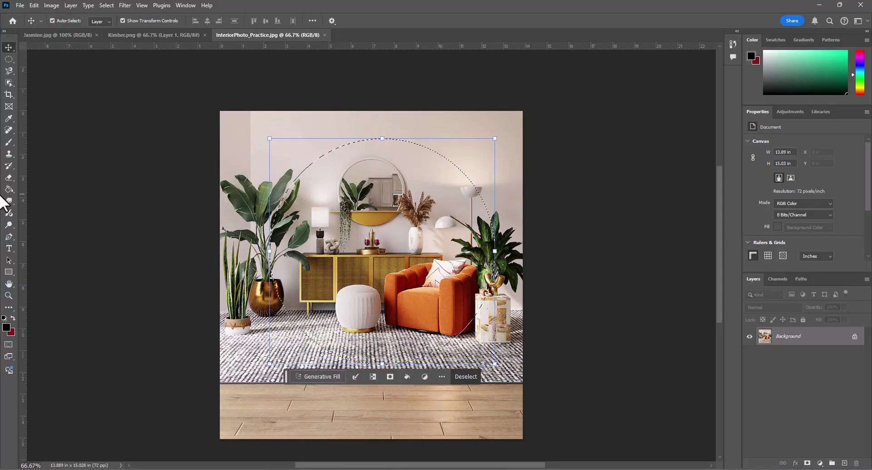
key(ctrl+d)
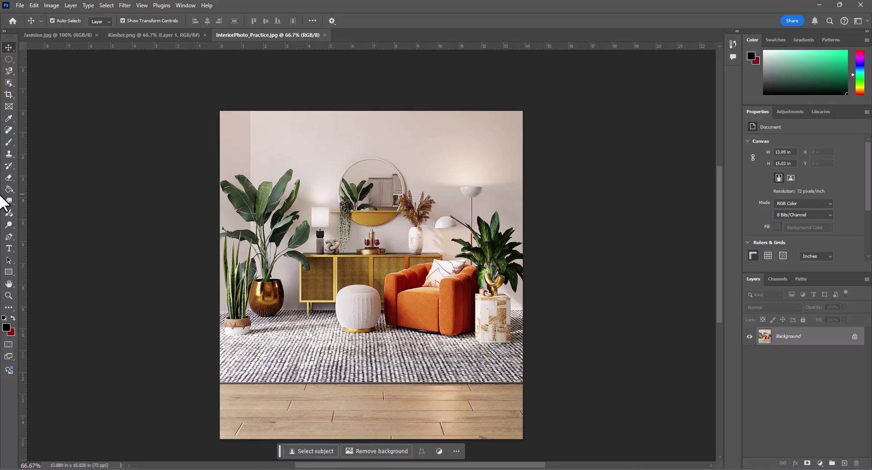